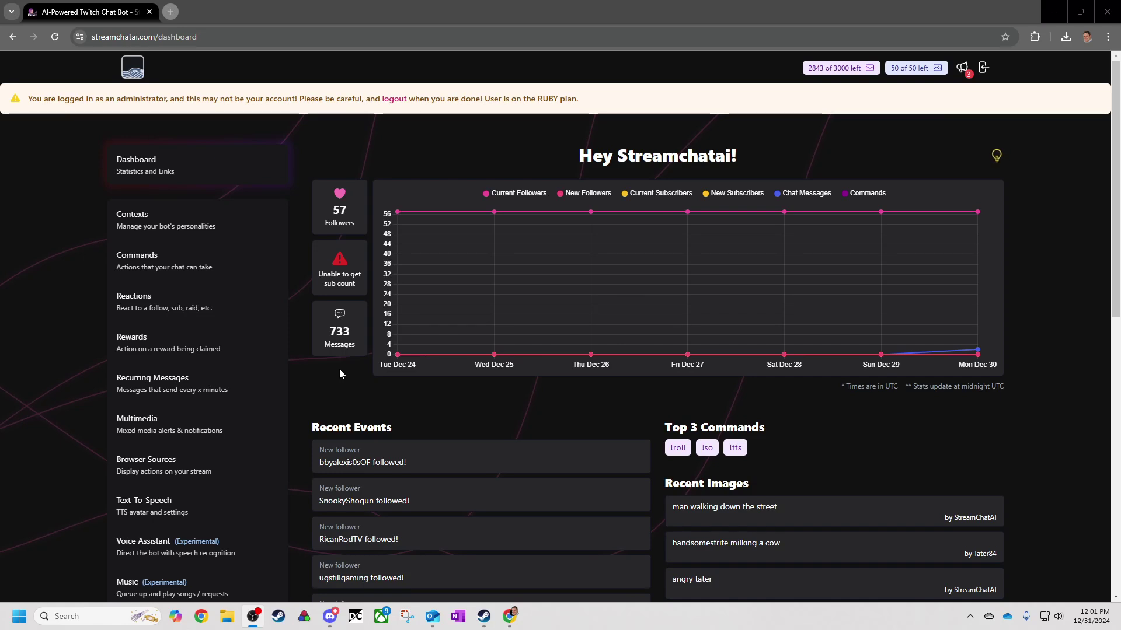
# Open the Voice Assistant page and extract the downloaded Win installer archive in the AI Bot folder
pyautogui.click(163, 556)
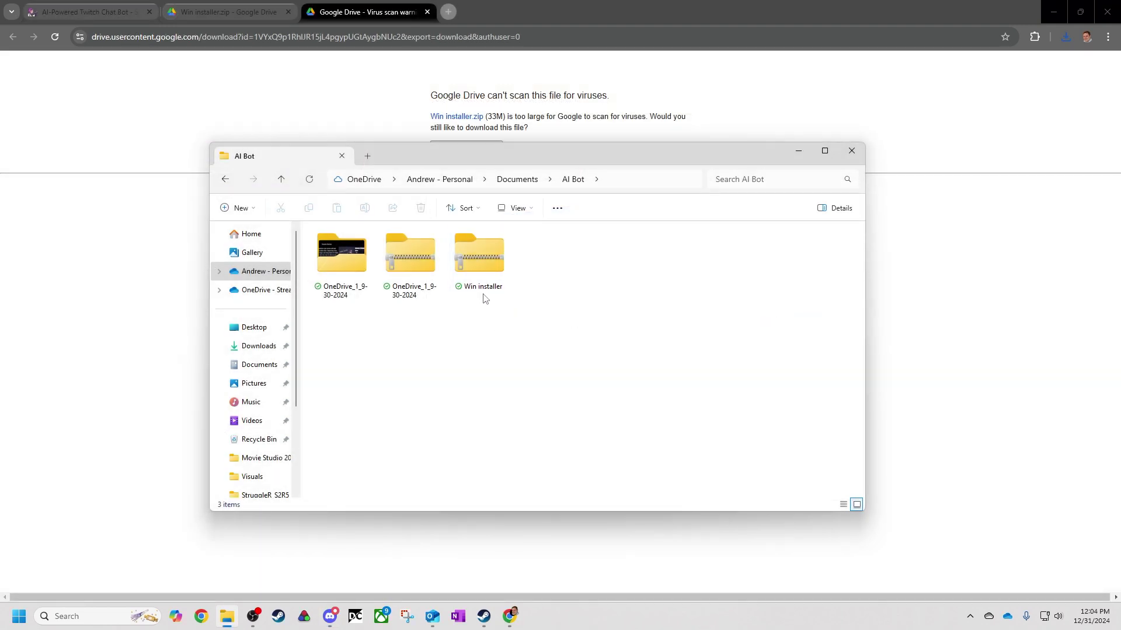
pyautogui.rightClick(483, 262)
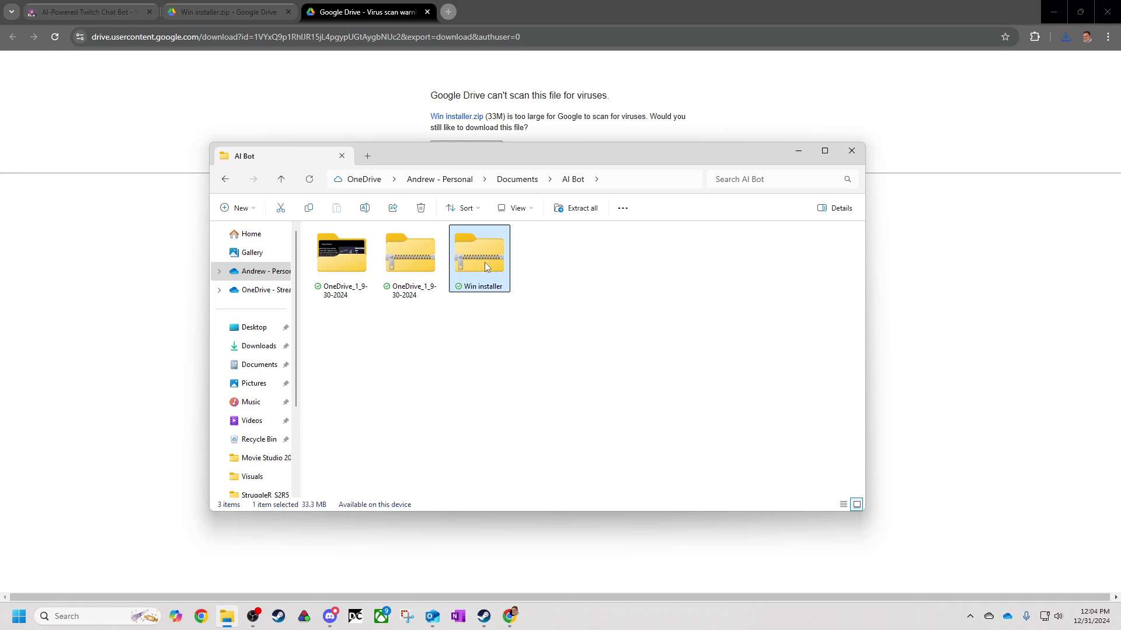
pyautogui.click(520, 345)
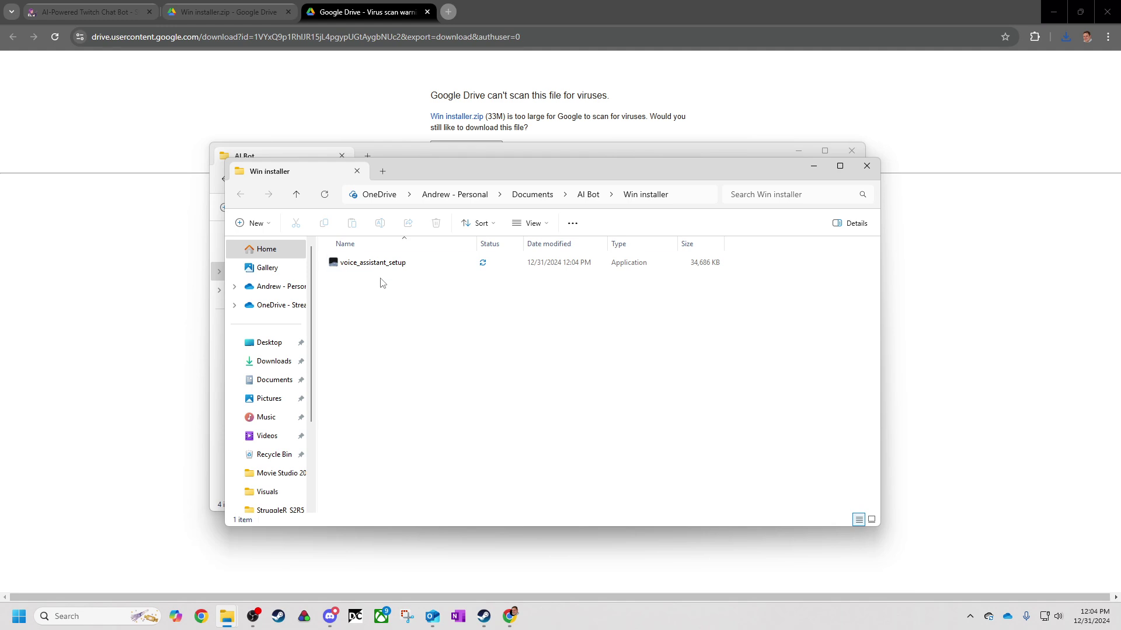
# Install StreamChat AI Voice Assistant from voice_assistant_setup with the default folders and a desktop shortcut, and launch it on finishing
pyautogui.doubleClick(379, 263)
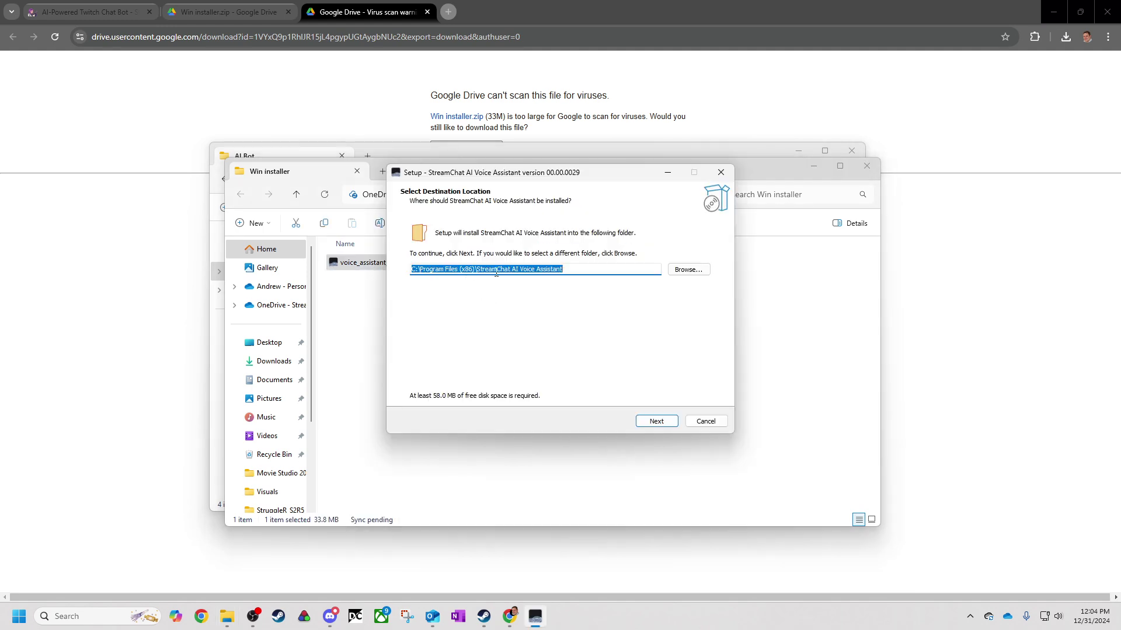
pyautogui.click(654, 421)
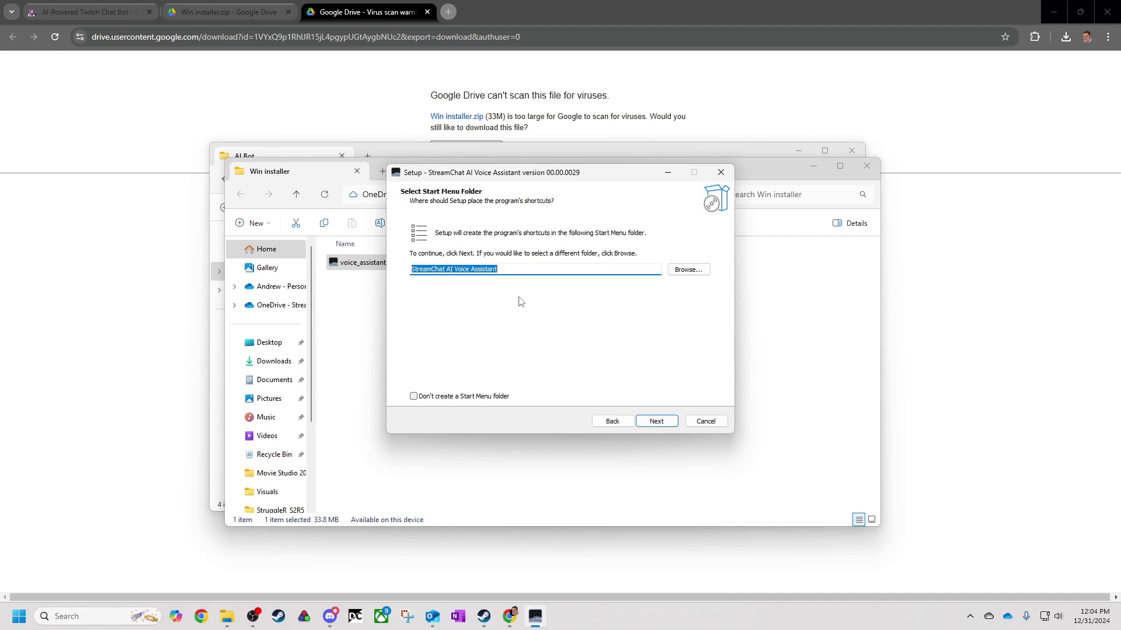
pyautogui.click(656, 421)
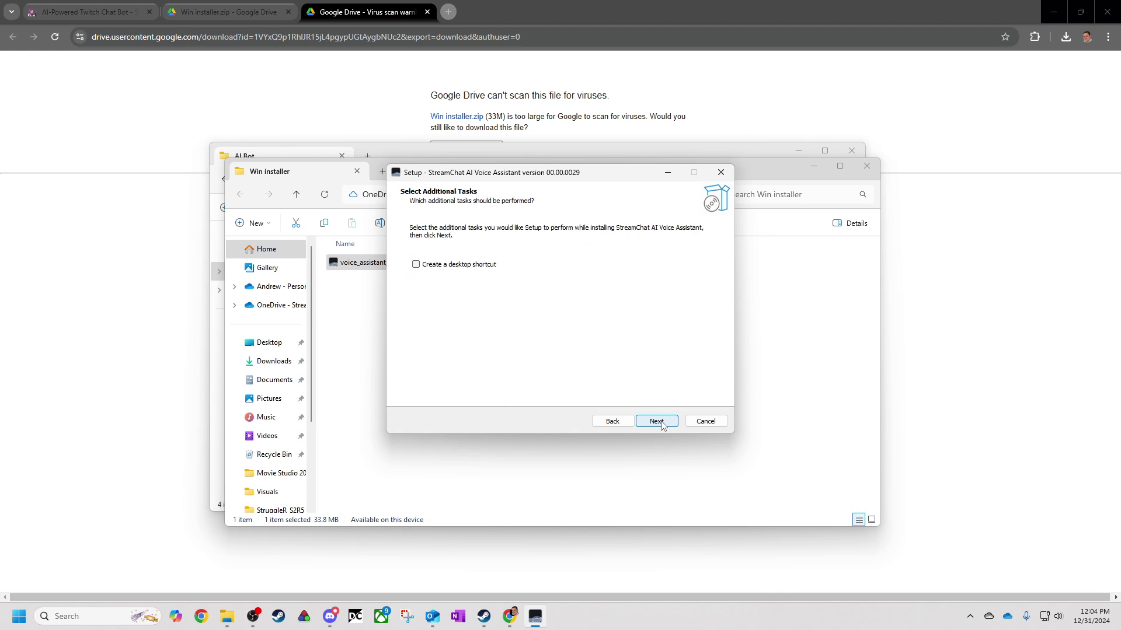
pyautogui.click(489, 270)
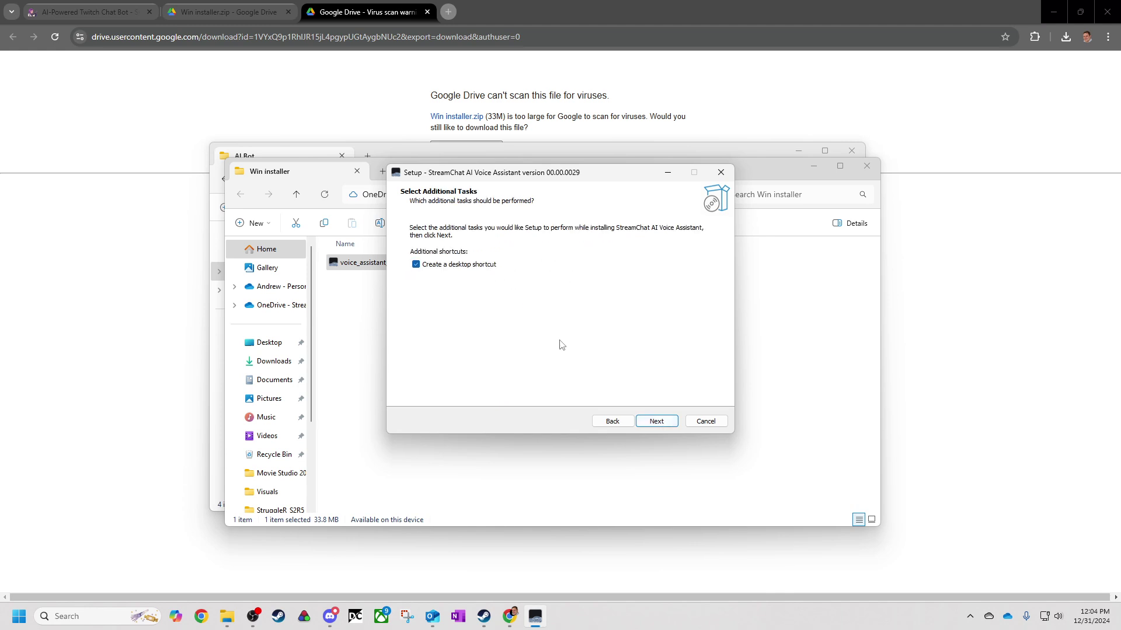
pyautogui.click(654, 424)
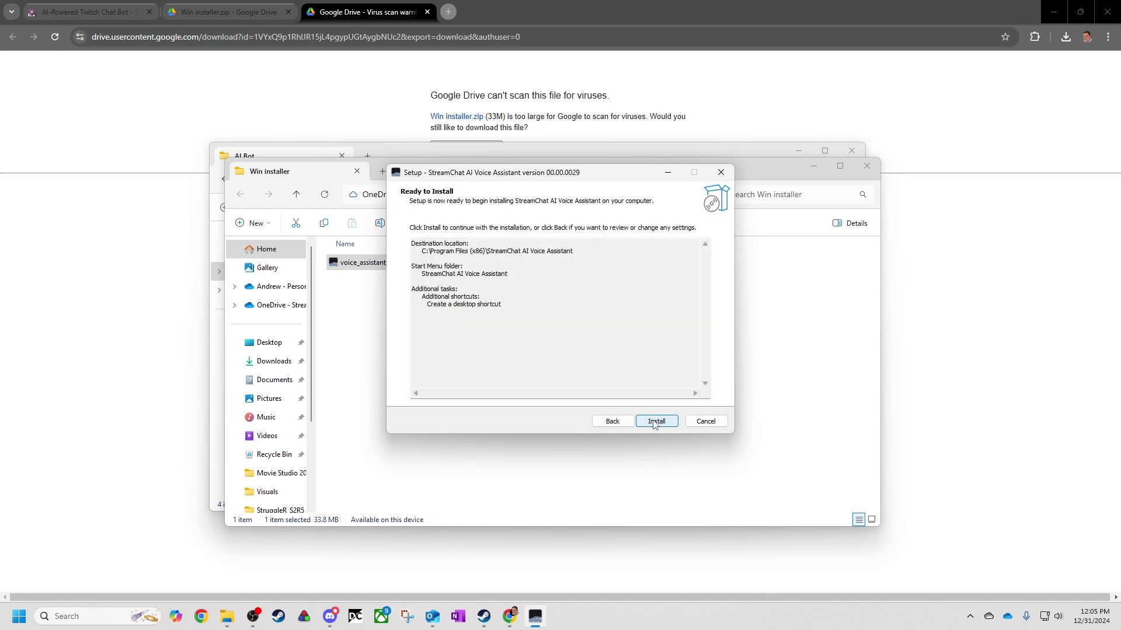
pyautogui.click(654, 422)
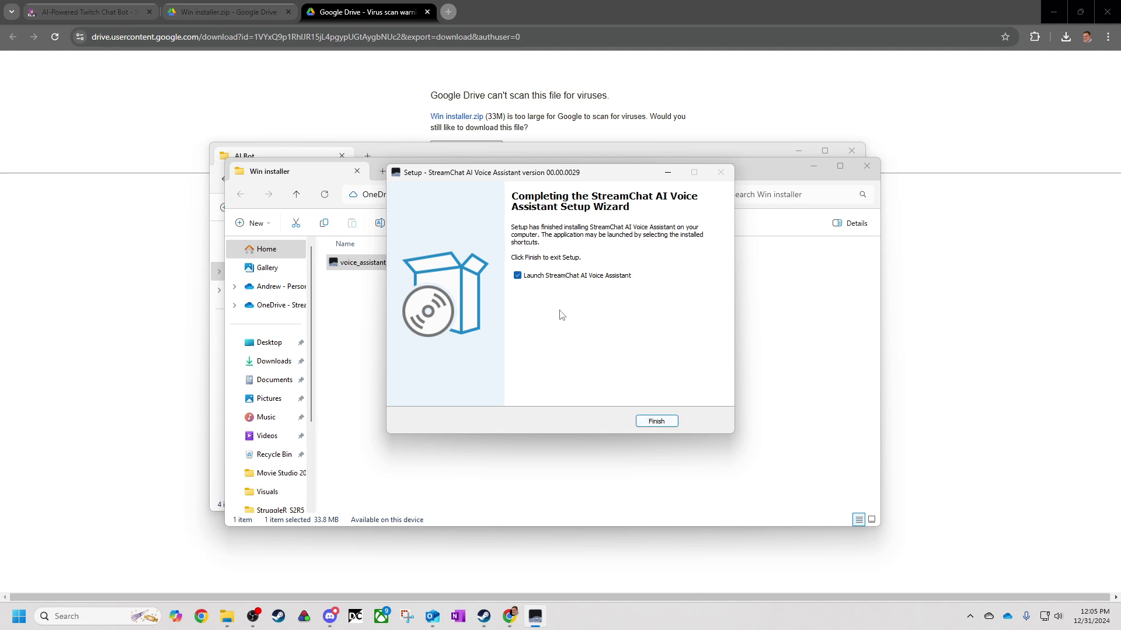
pyautogui.click(648, 424)
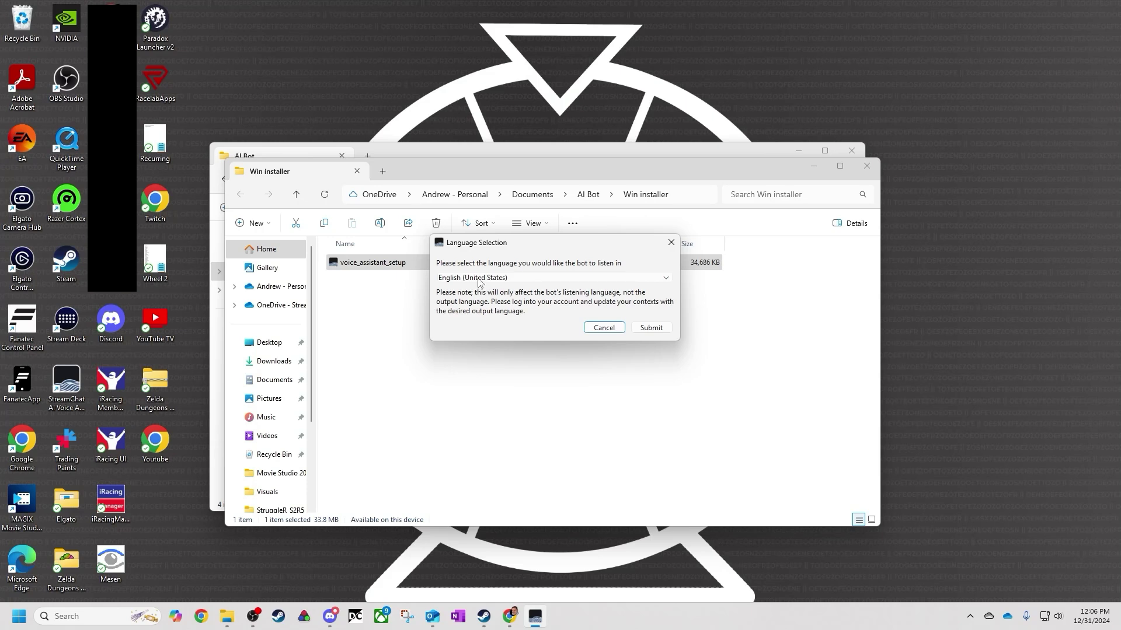
# Complete the assistant's initial setup with English (United States) as listening language and Microphone (Elgato Wave:3) instead of the system default
pyautogui.click(649, 328)
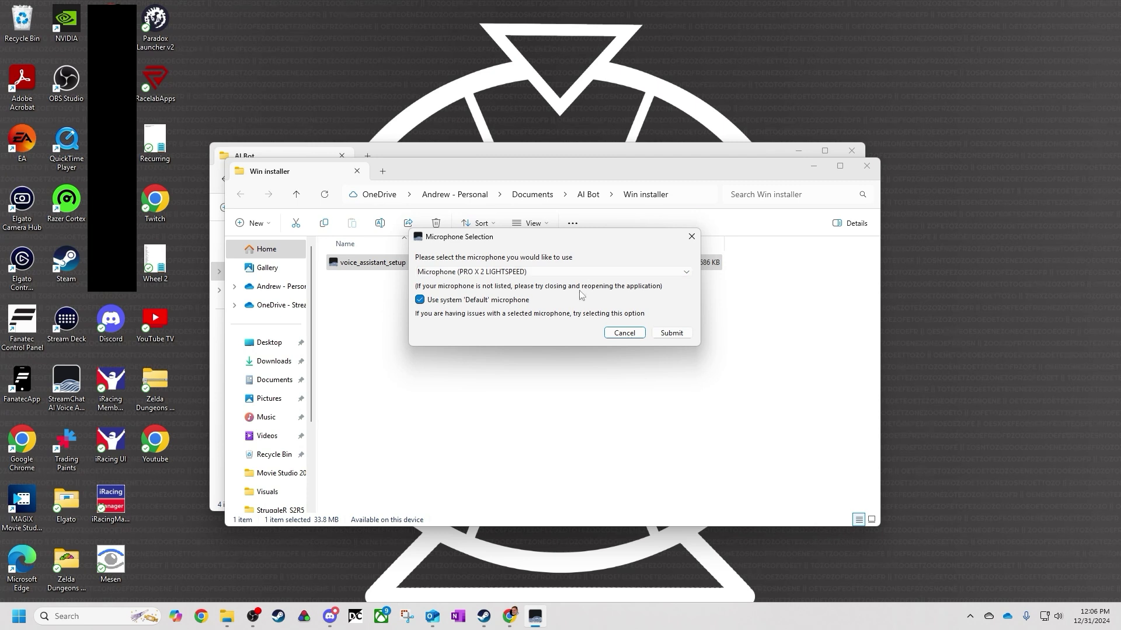
pyautogui.click(420, 299)
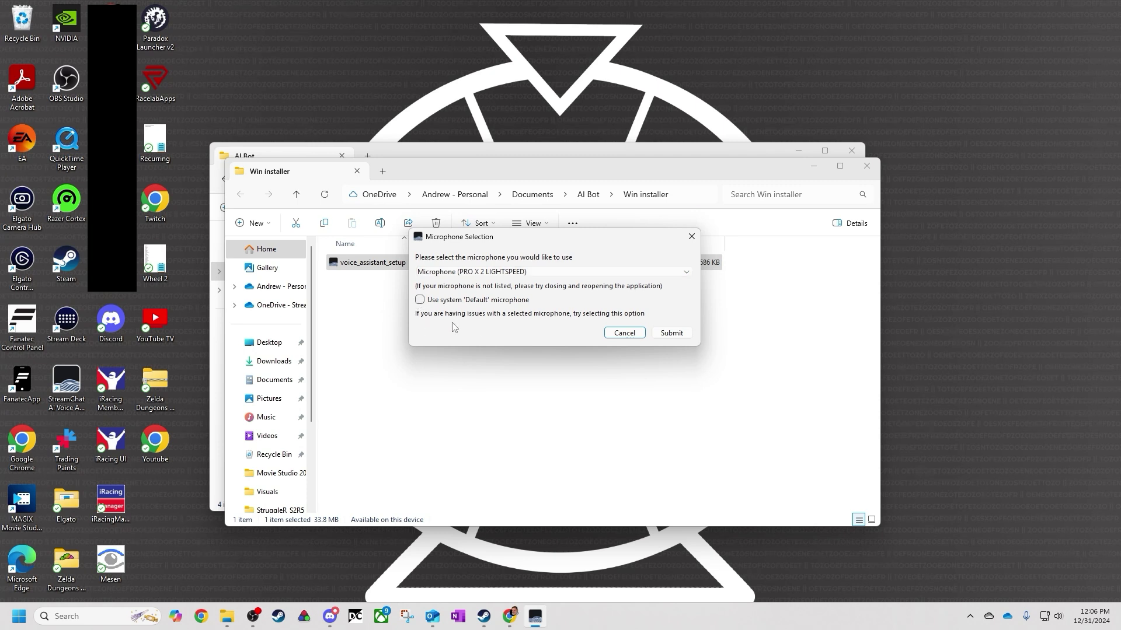
pyautogui.click(539, 273)
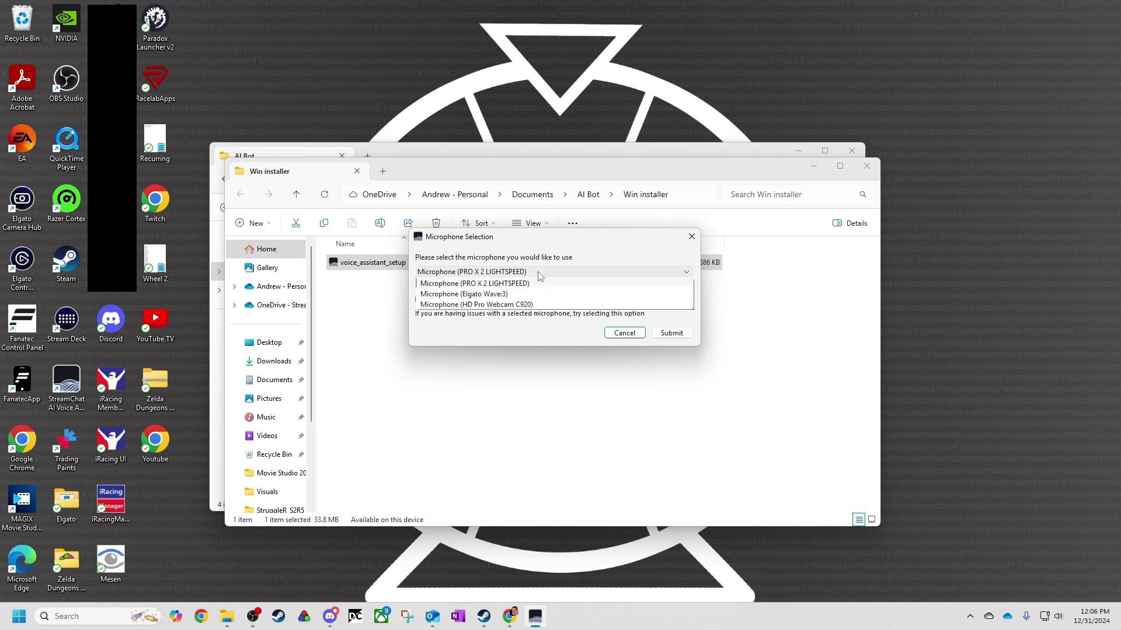
pyautogui.click(504, 294)
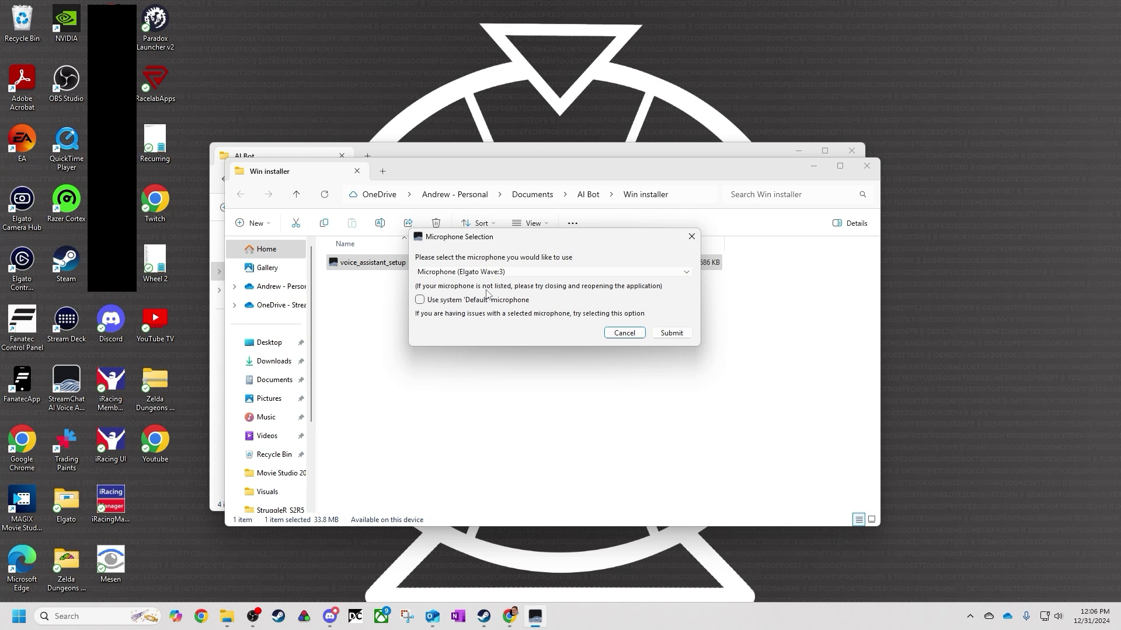
pyautogui.click(675, 335)
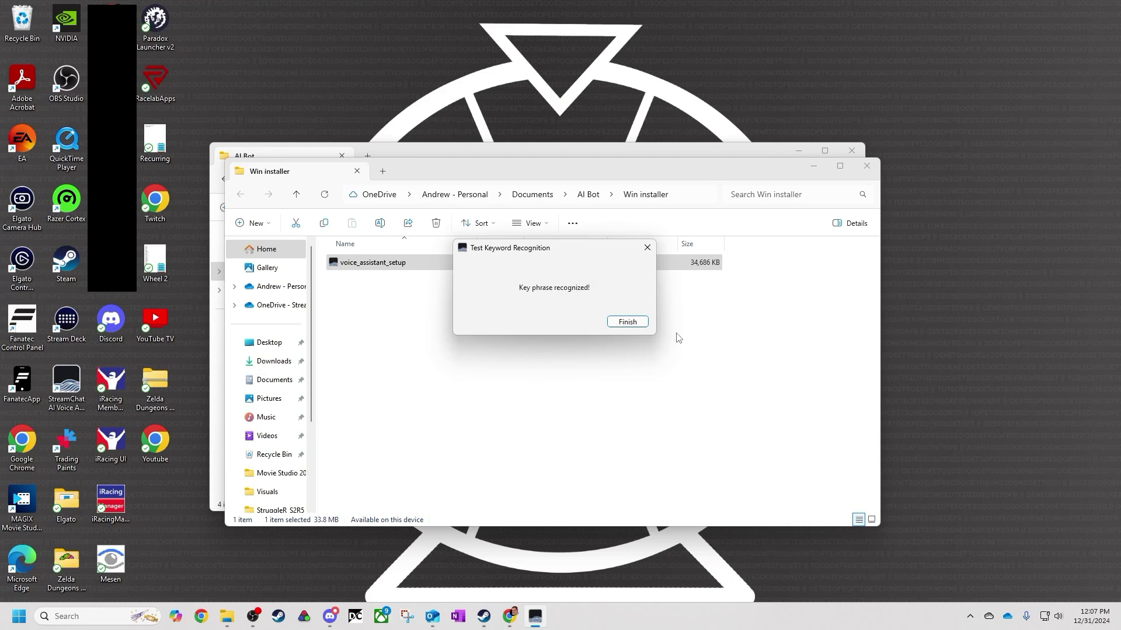
pyautogui.click(628, 322)
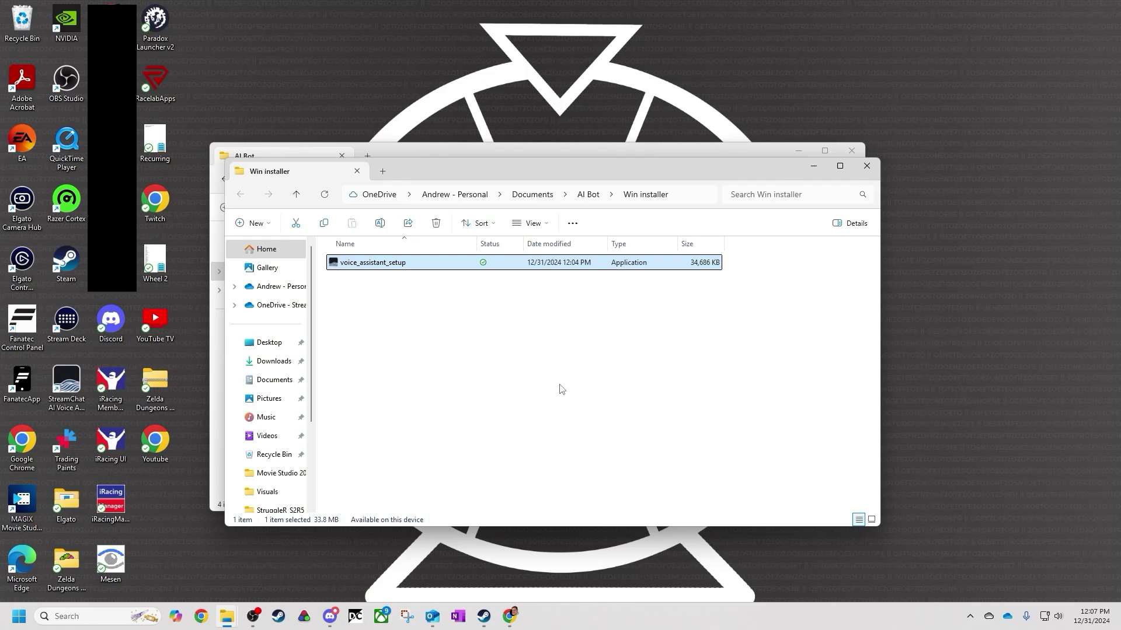
# Switch back to the Voice Assistant page in Chrome and review the assistant's system tray icon and the Additional Features section
pyautogui.hotkey('alt', 'Tab')
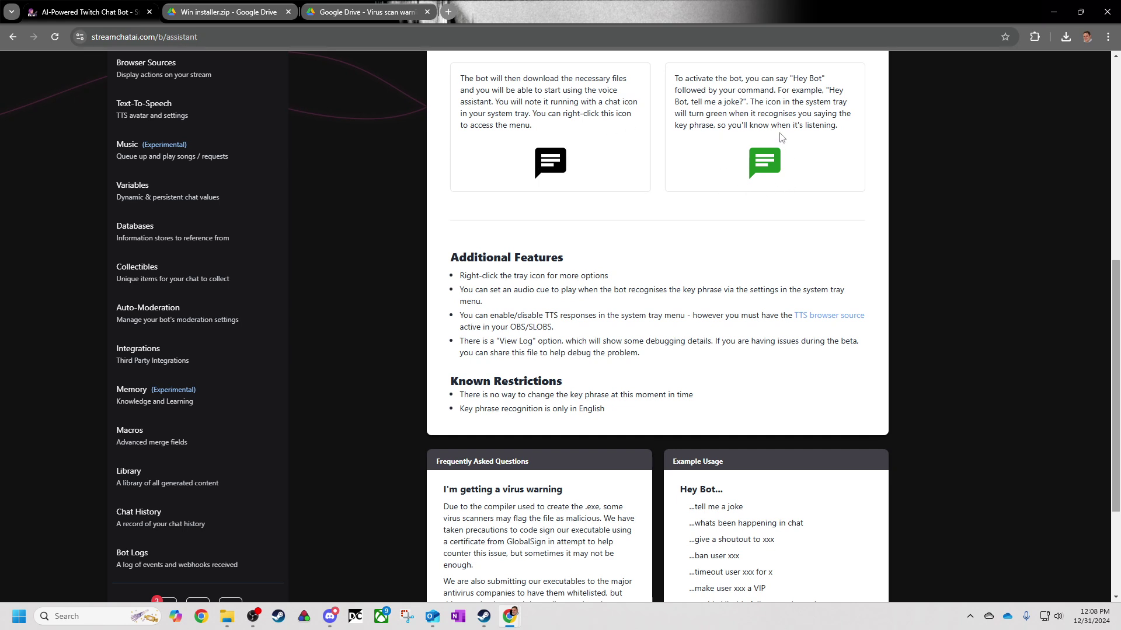
pyautogui.click(970, 616)
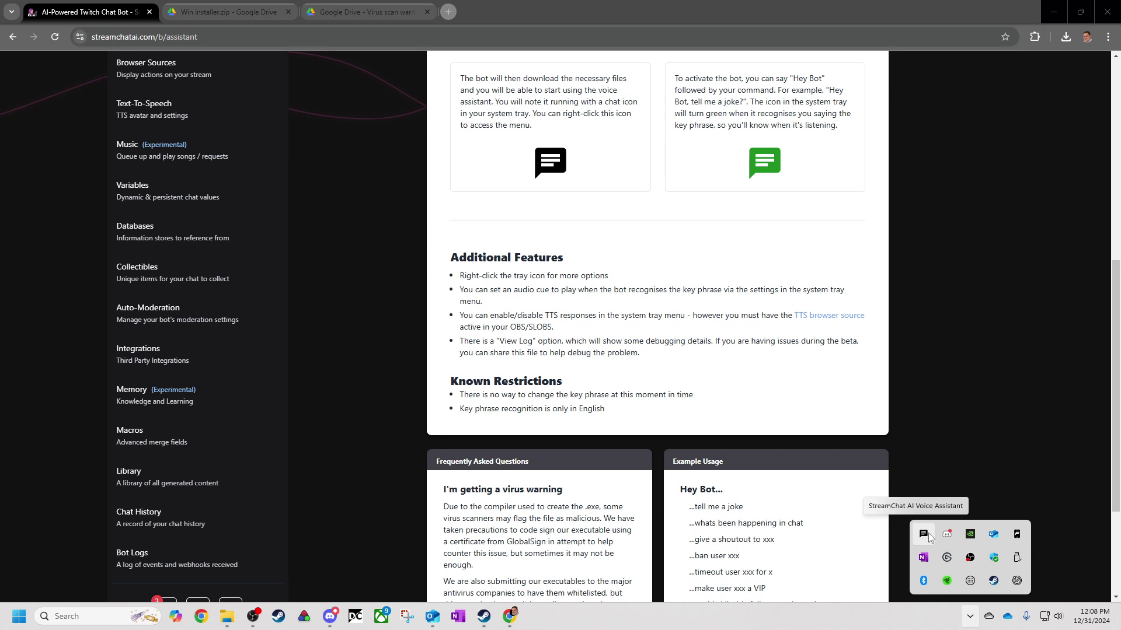
pyautogui.click(620, 246)
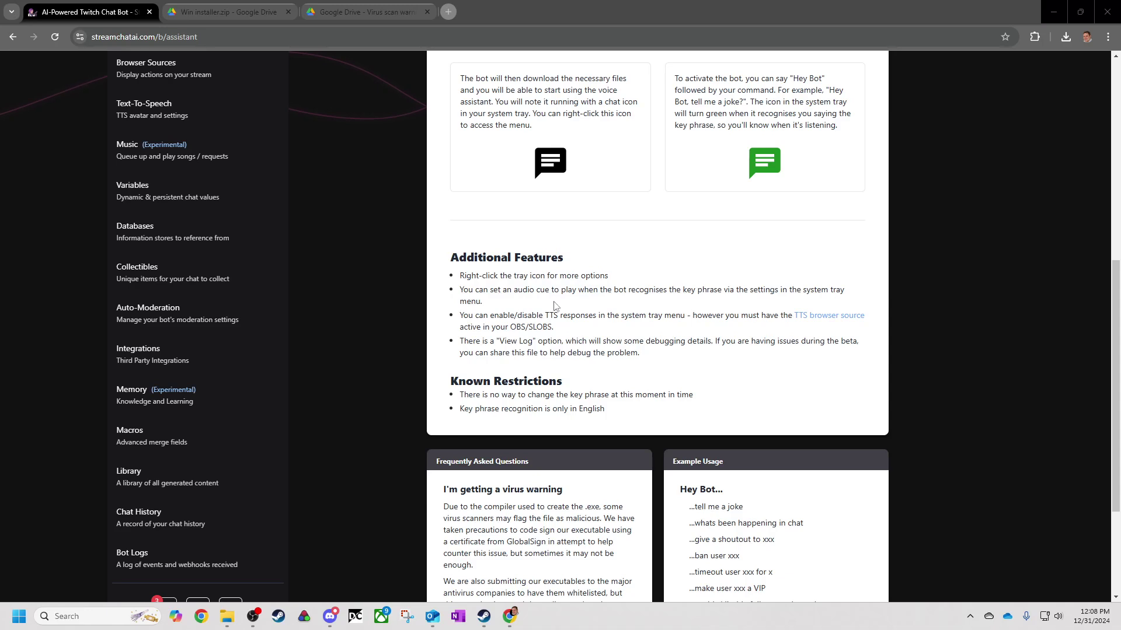
pyautogui.moveTo(453, 256); pyautogui.dragTo(565, 264)
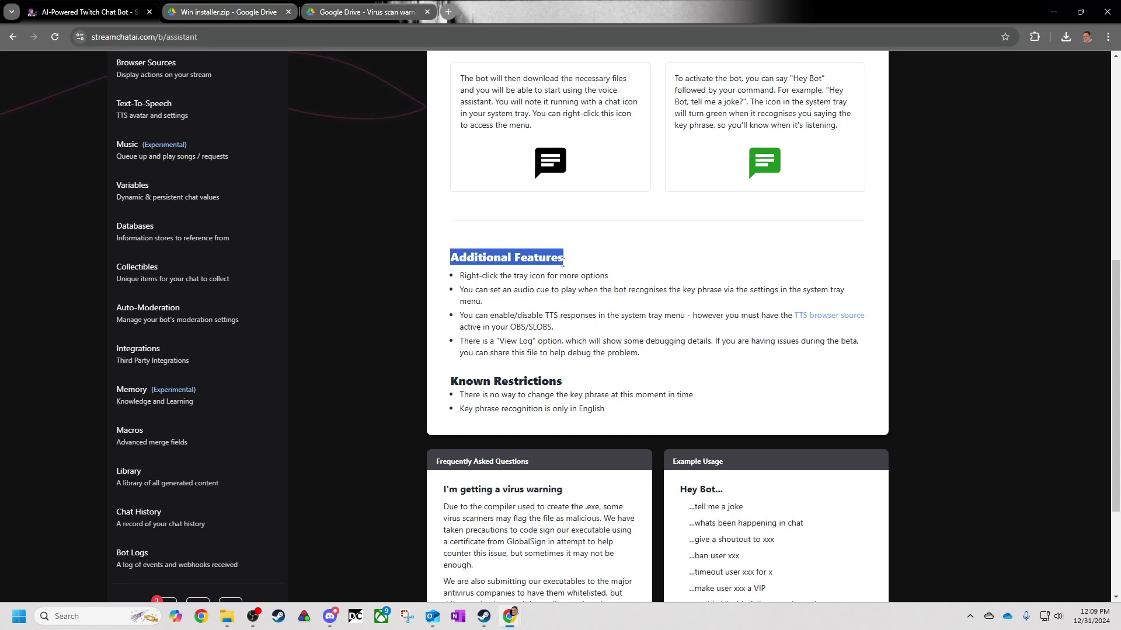
pyautogui.click(515, 284)
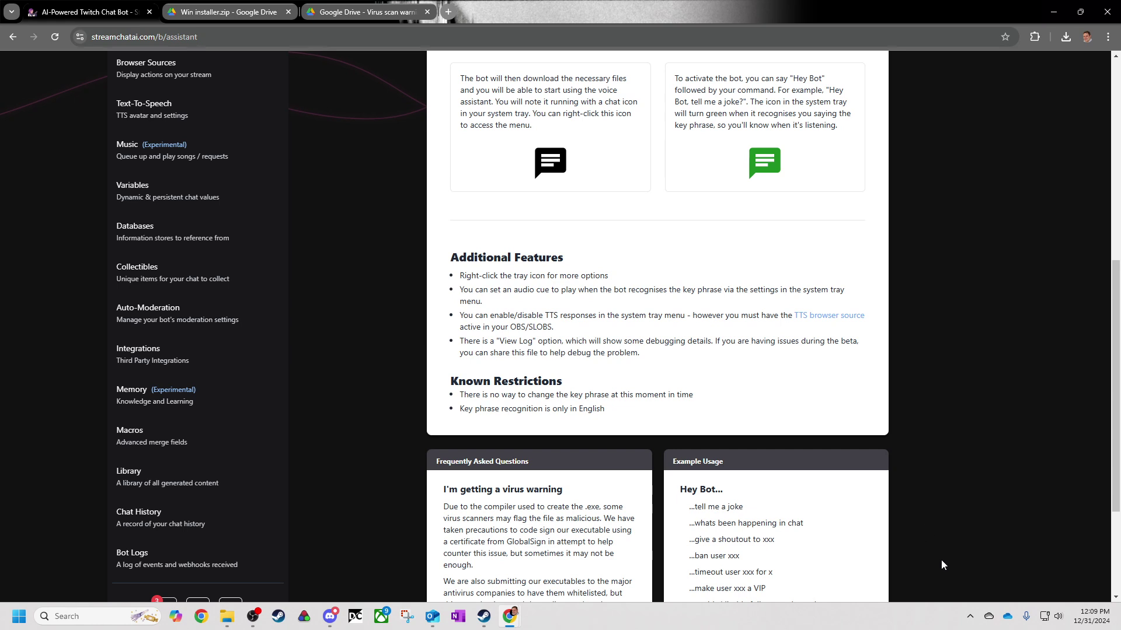
# In the voice assistant's settings, set the hotkey to Alt+S and enable TTS
pyautogui.click(970, 616)
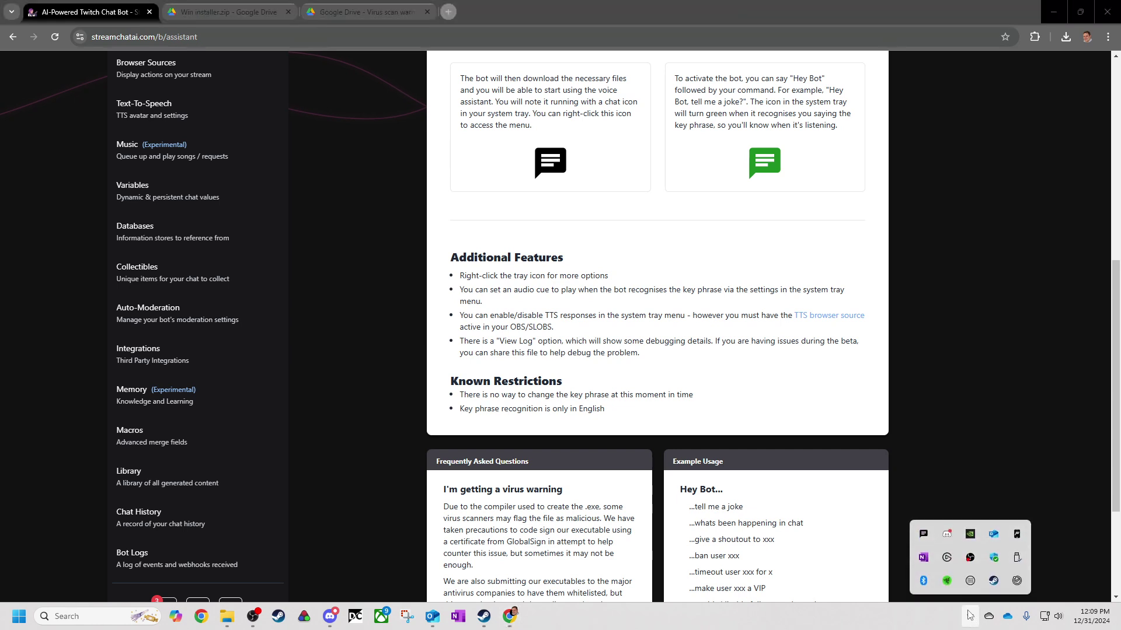
pyautogui.rightClick(924, 537)
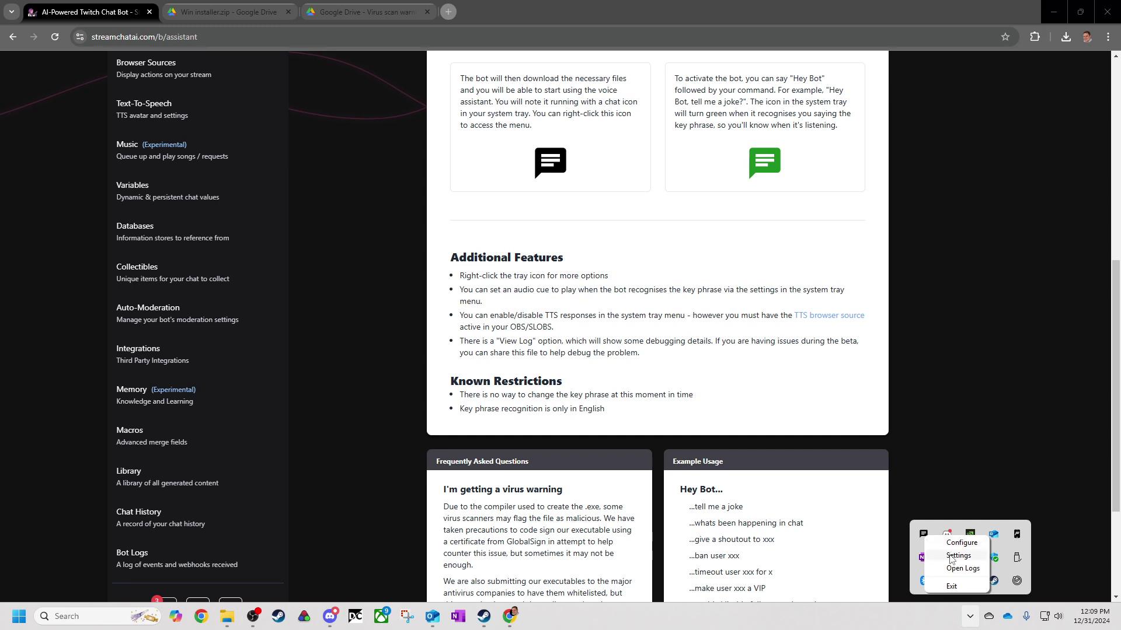
pyautogui.click(952, 555)
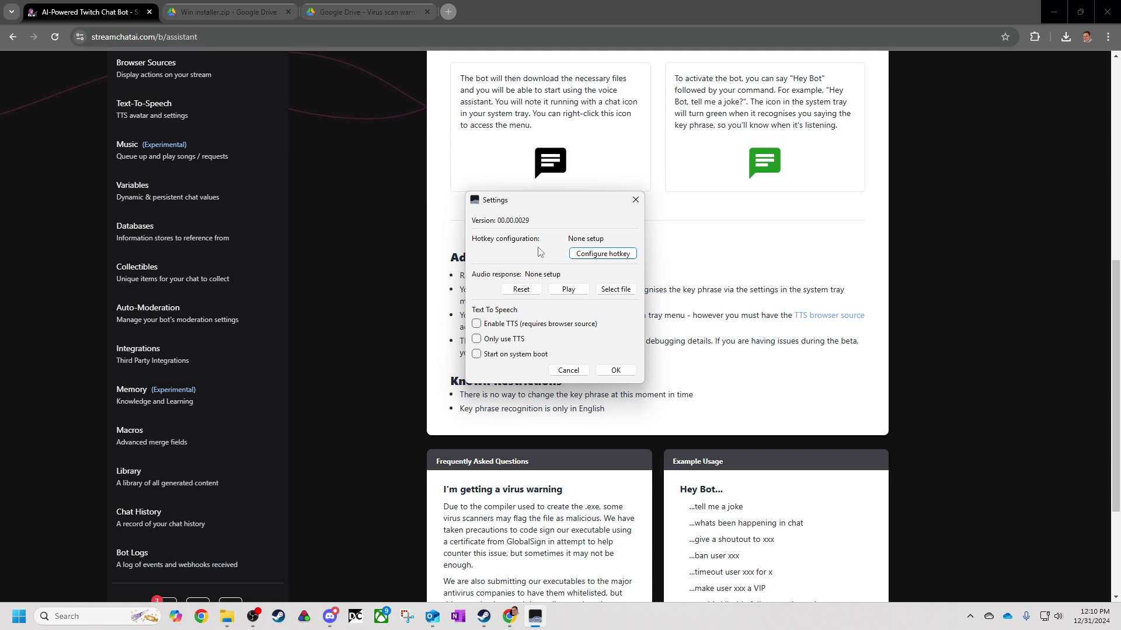
pyautogui.click(591, 256)
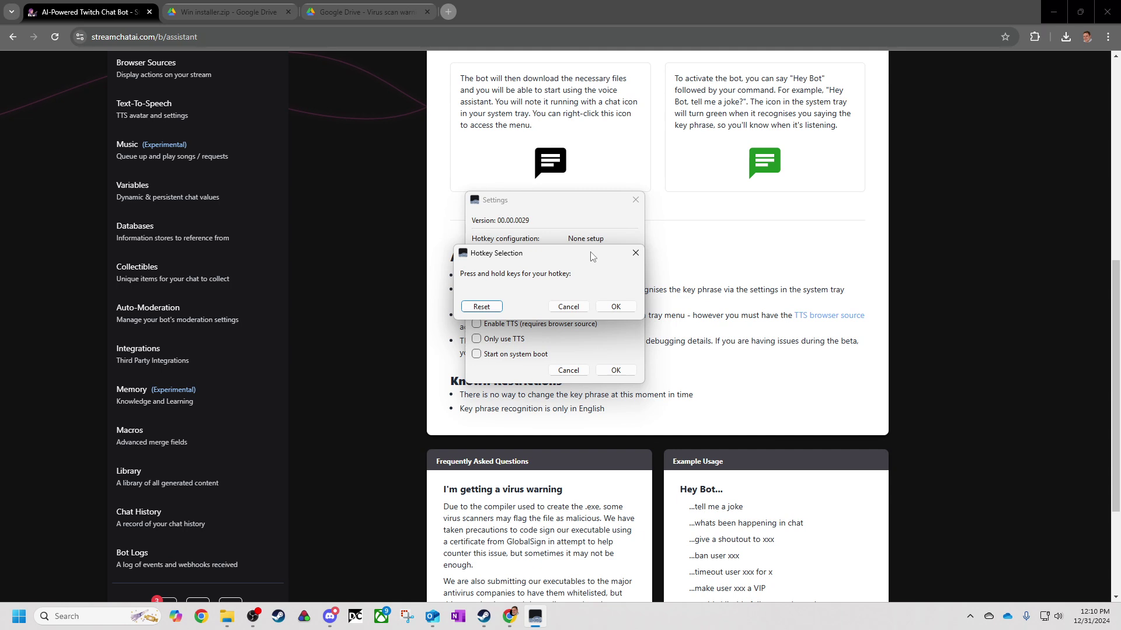
pyautogui.hotkey('alt', 's')
pyautogui.click(621, 306)
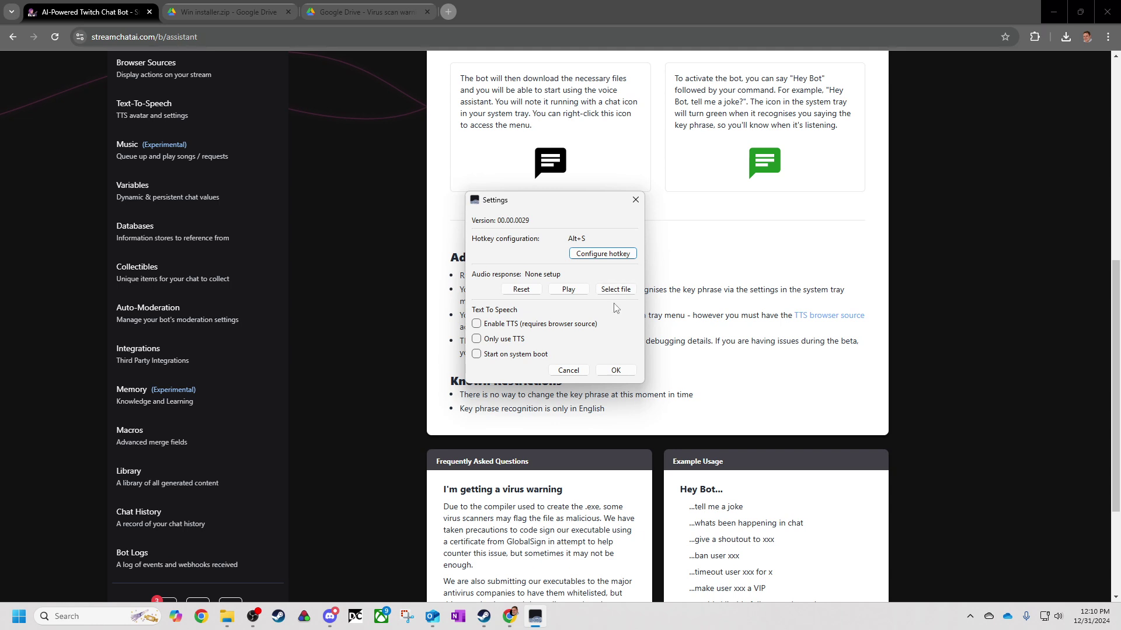
pyautogui.click(478, 324)
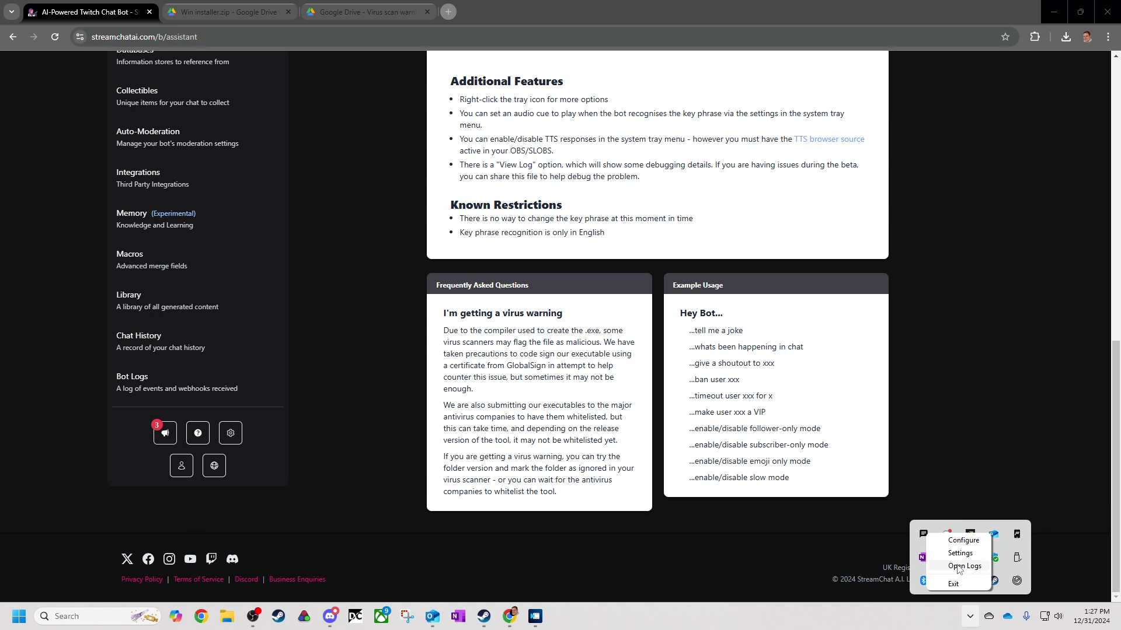
# View the voice assistant's debugging log and bring up its system tray options again
pyautogui.click(957, 567)
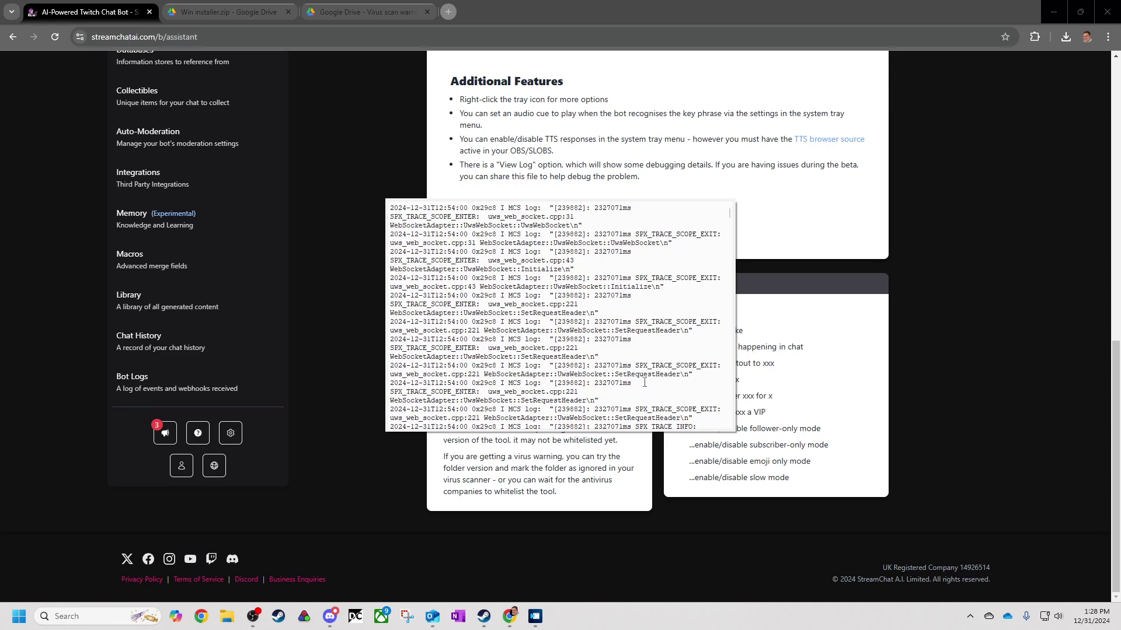
pyautogui.click(970, 616)
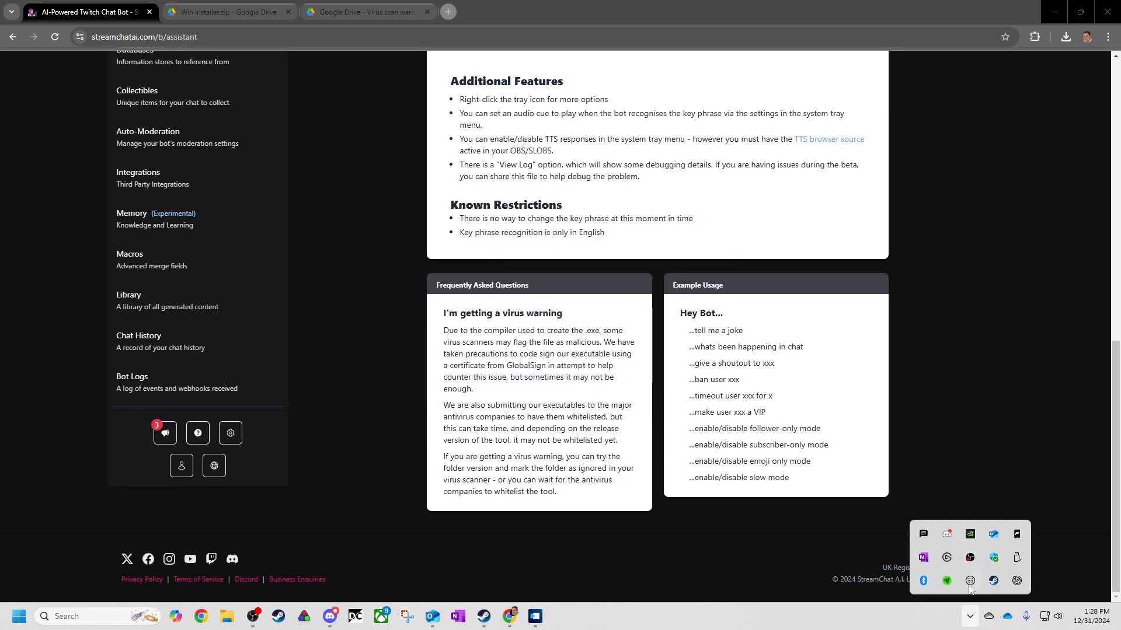
pyautogui.rightClick(928, 536)
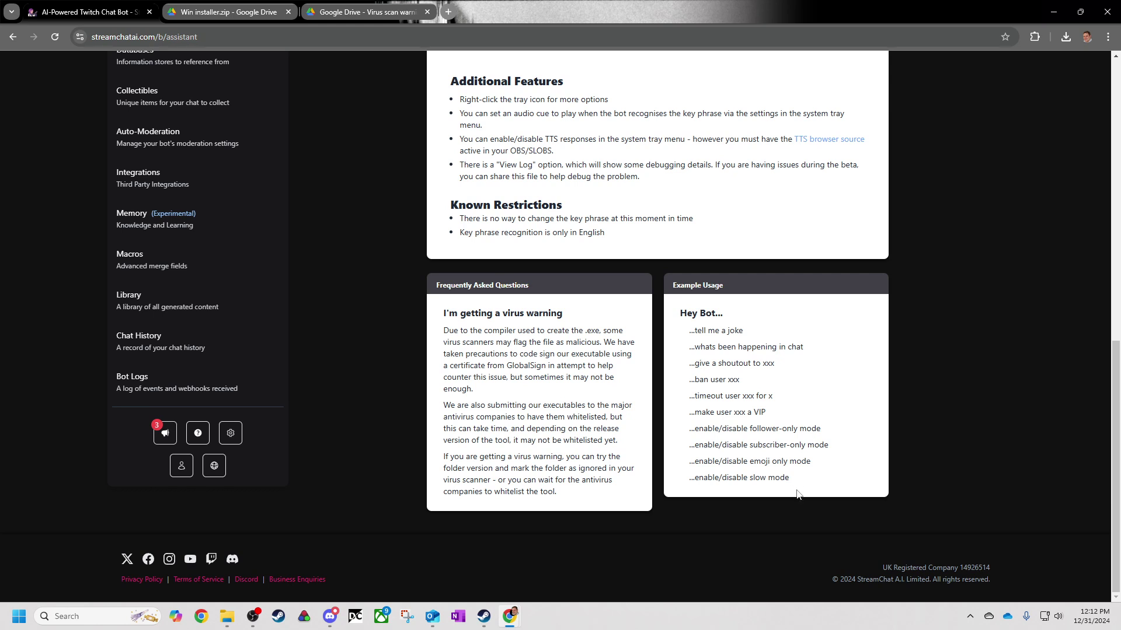
# Exit StreamChat AI Voice Assistant from the system tray
pyautogui.click(970, 616)
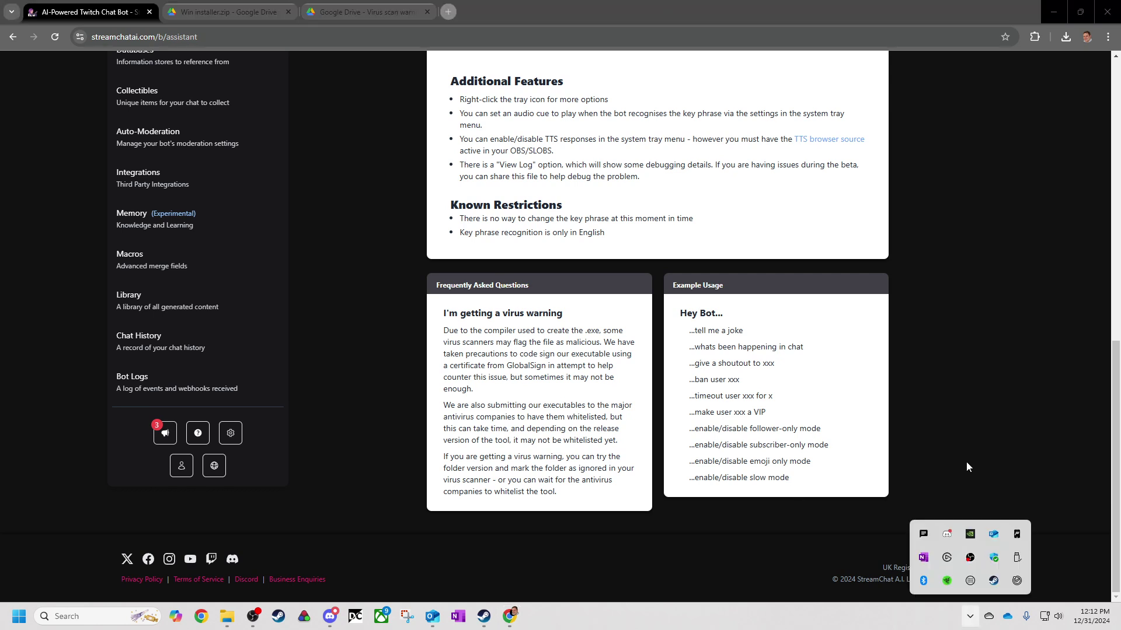
pyautogui.rightClick(925, 541)
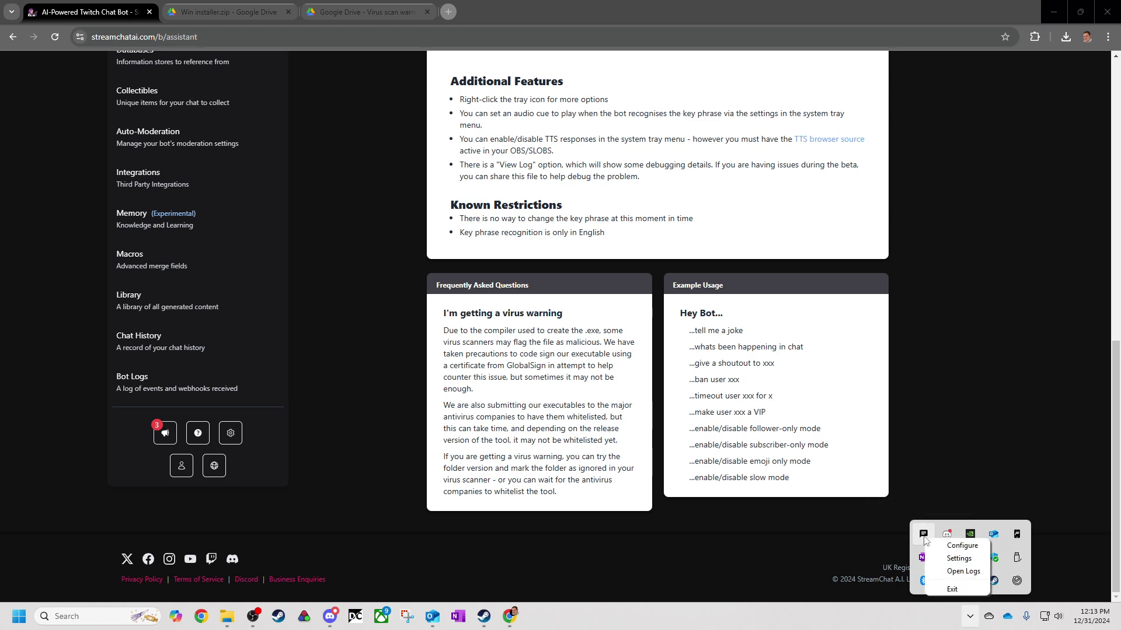
pyautogui.click(951, 589)
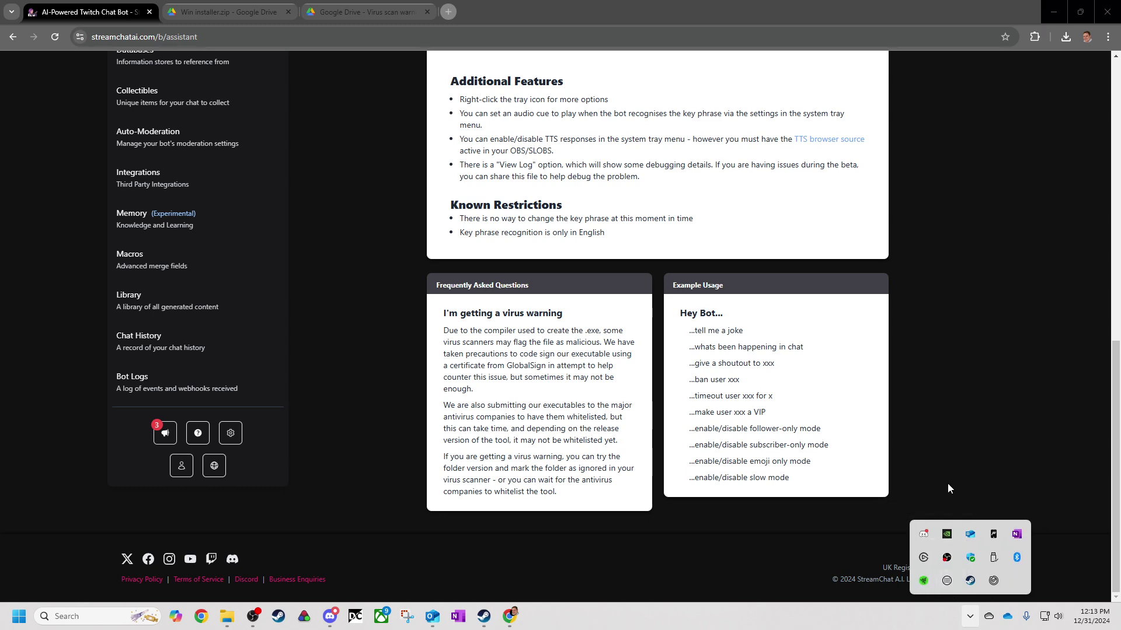